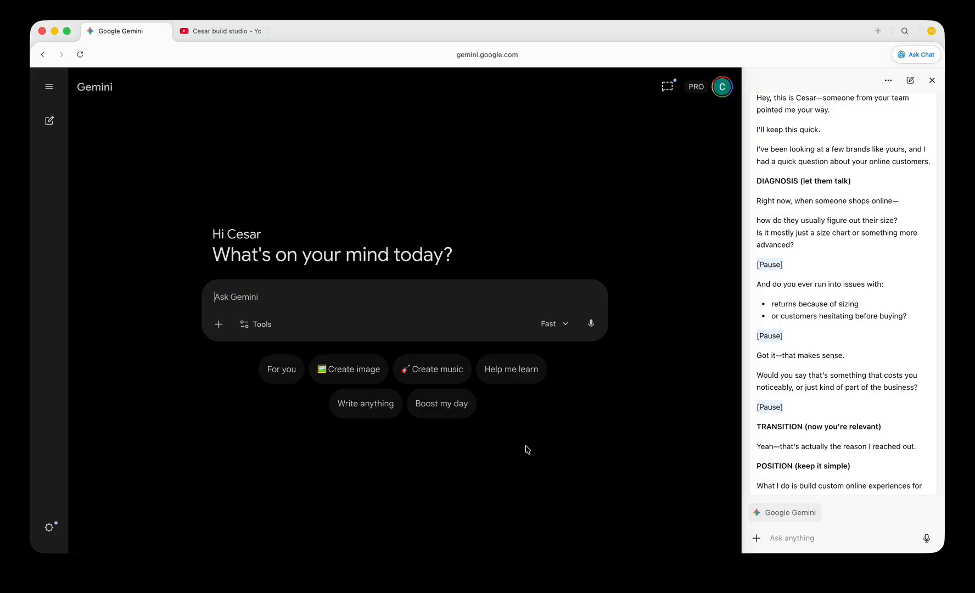
- Close the assistant sidebar and open cesar-build-studio.com in a new browser tab
click(931, 80)
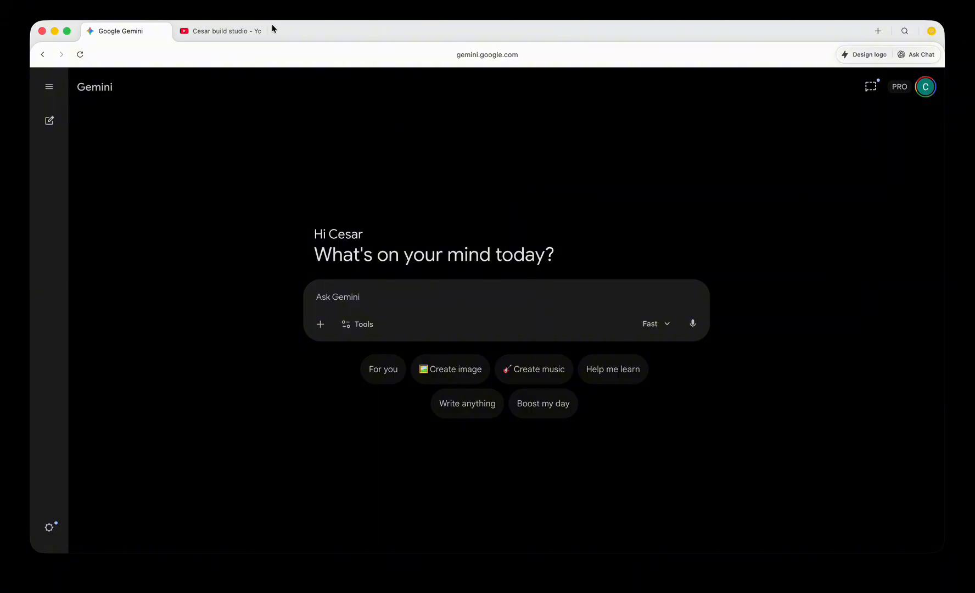
click(877, 31)
click(404, 59)
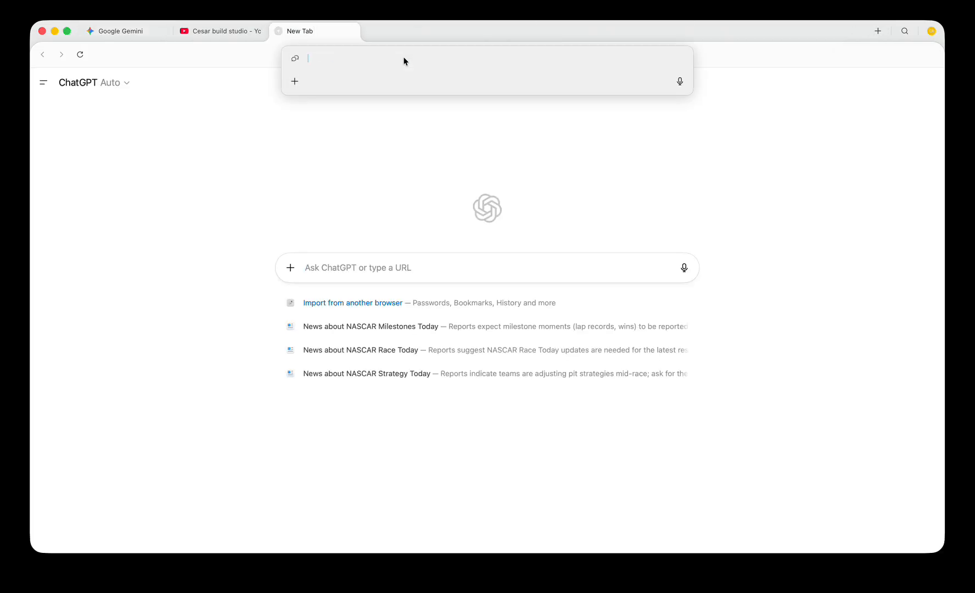
text(cesar-build-studio.com)
key(Return)
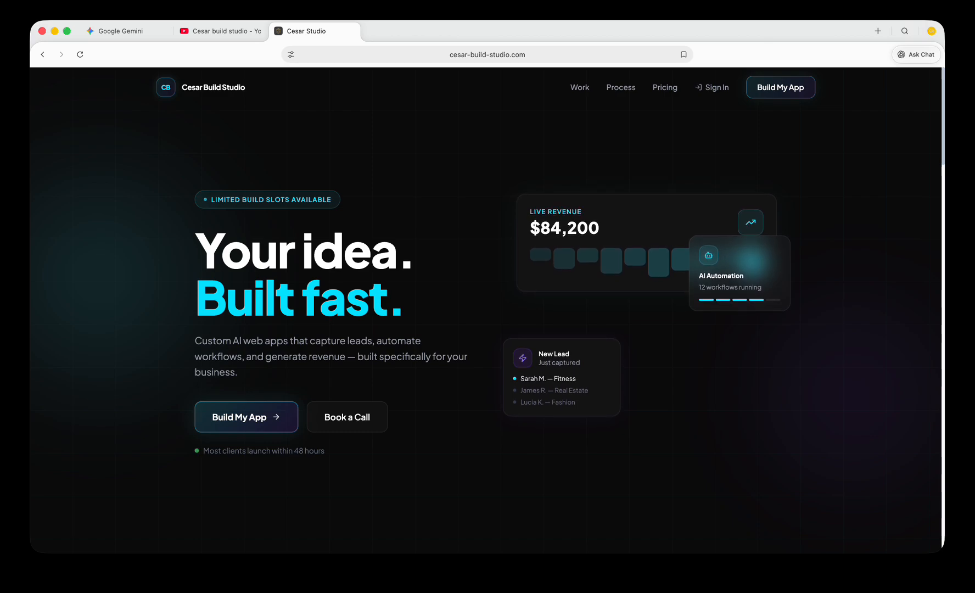
- Start the Build My App questionnaire, choosing Lead Generation as app type, Home Services as industry and Get more customers as main goal
click(250, 420)
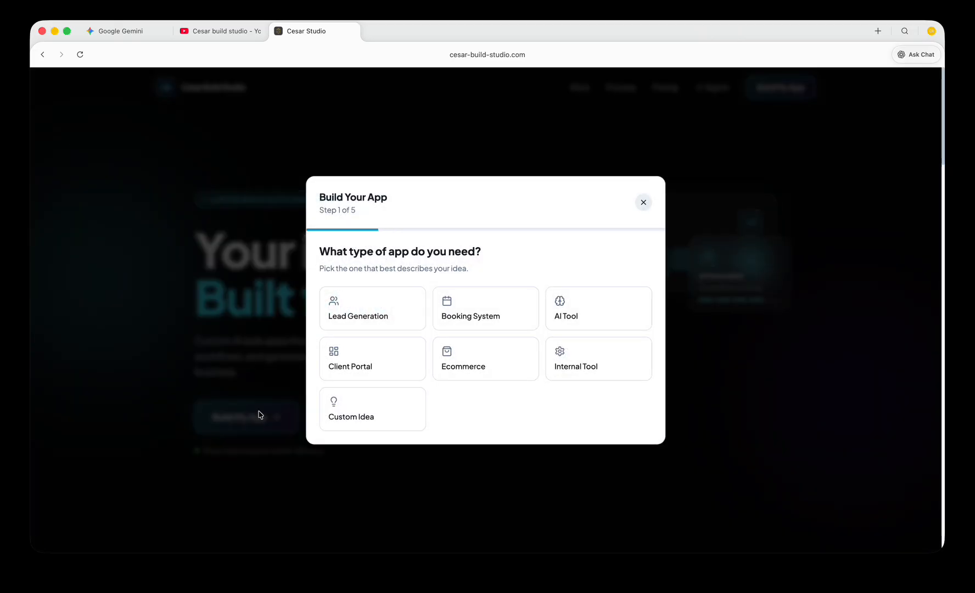
click(376, 324)
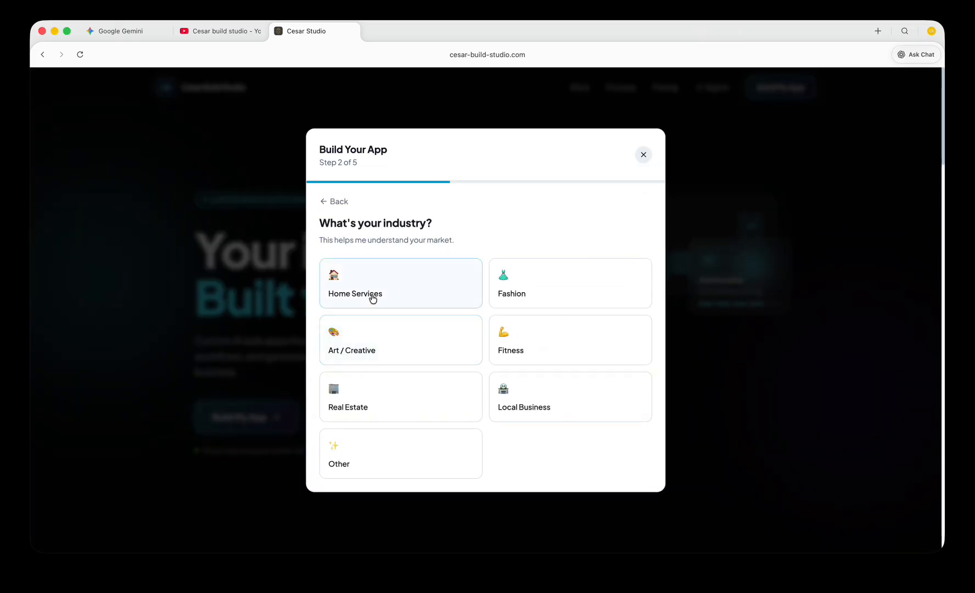
click(373, 298)
click(474, 305)
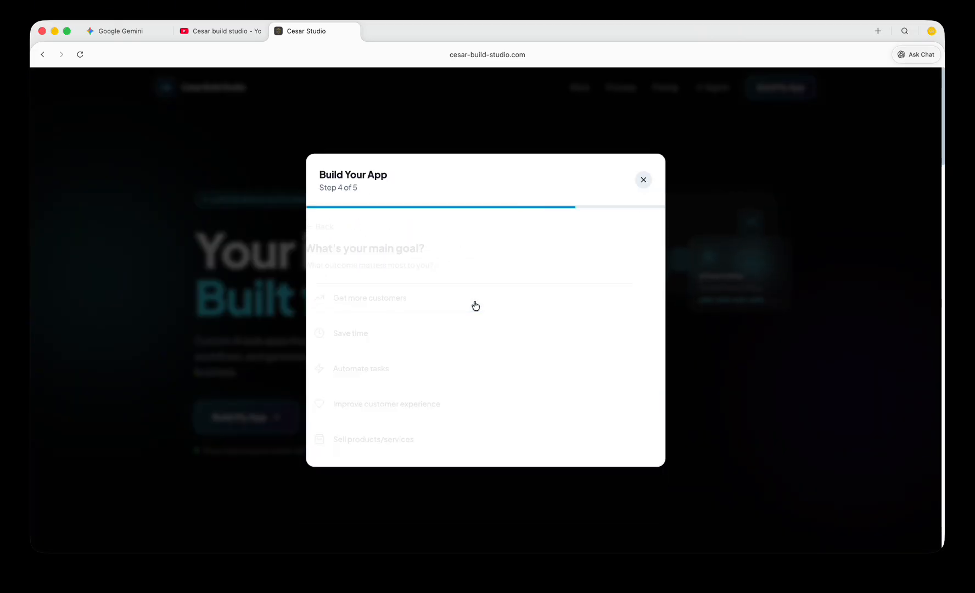
- Select the Login / Auth and Booking / Calendar features with an ASAP timeline, view the estimated investment, and close the questionnaire
click(472, 304)
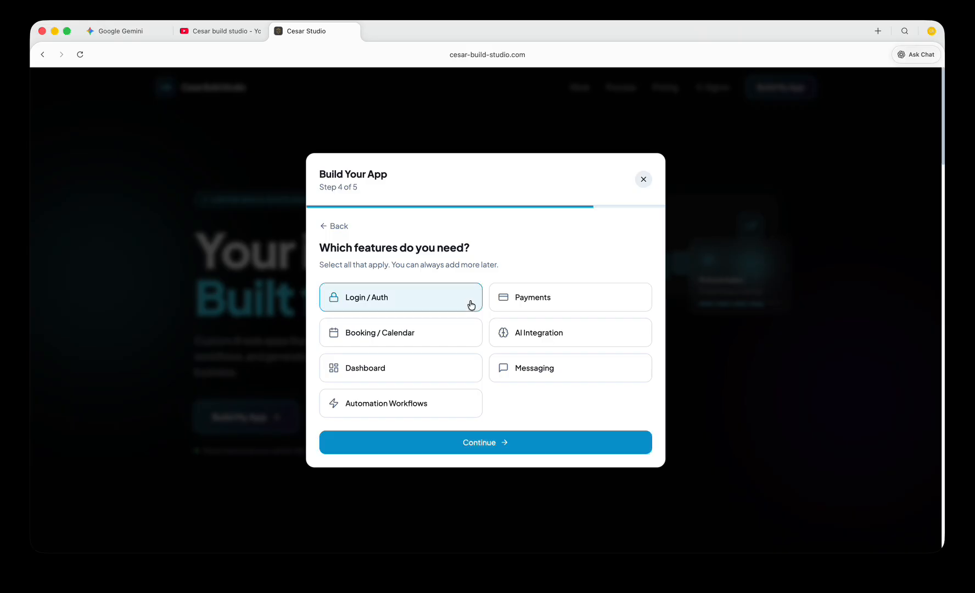
click(462, 344)
click(483, 443)
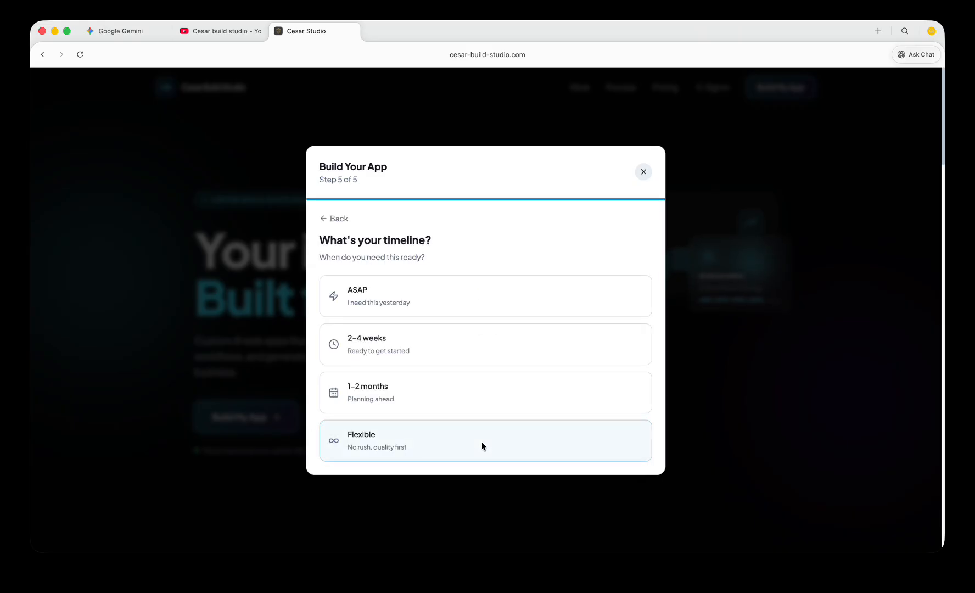
click(427, 306)
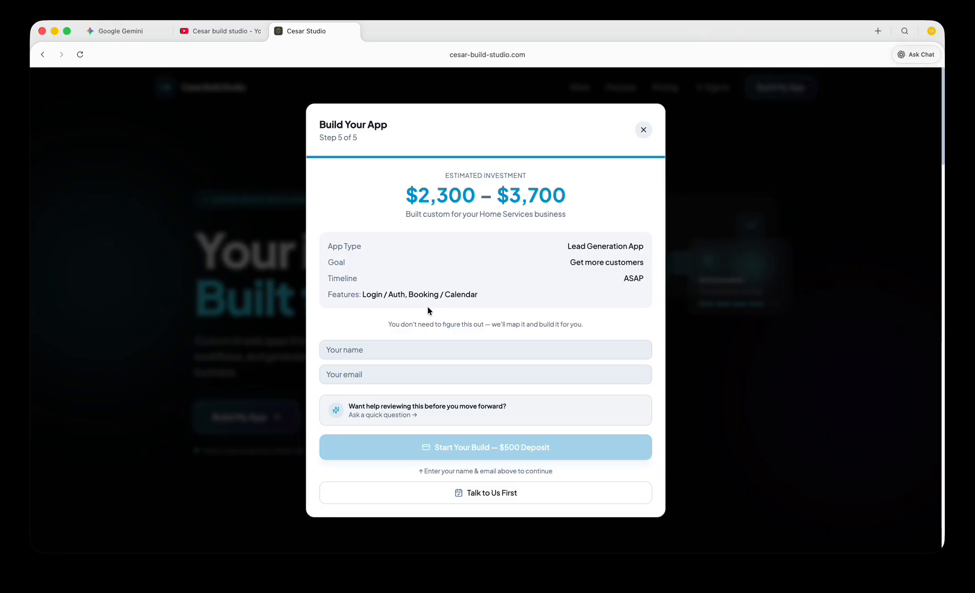
click(643, 132)
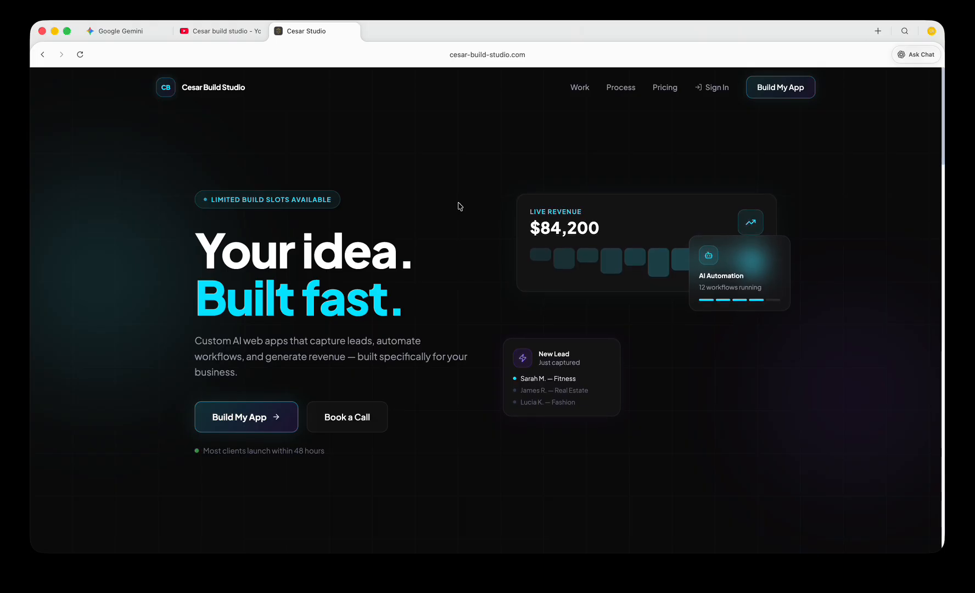
- Switch to Gemini and begin a prompt asking it to find 10 high quality prospects who have good reviews
click(124, 35)
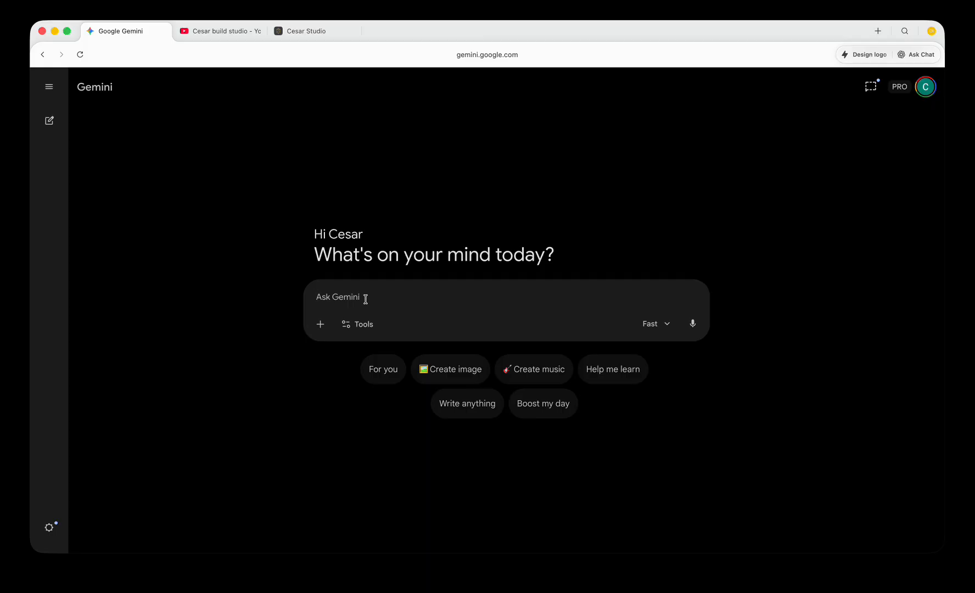
text(find)
text( me)
text( 10 )
text(pr)
text(high quality p)
text(ros)
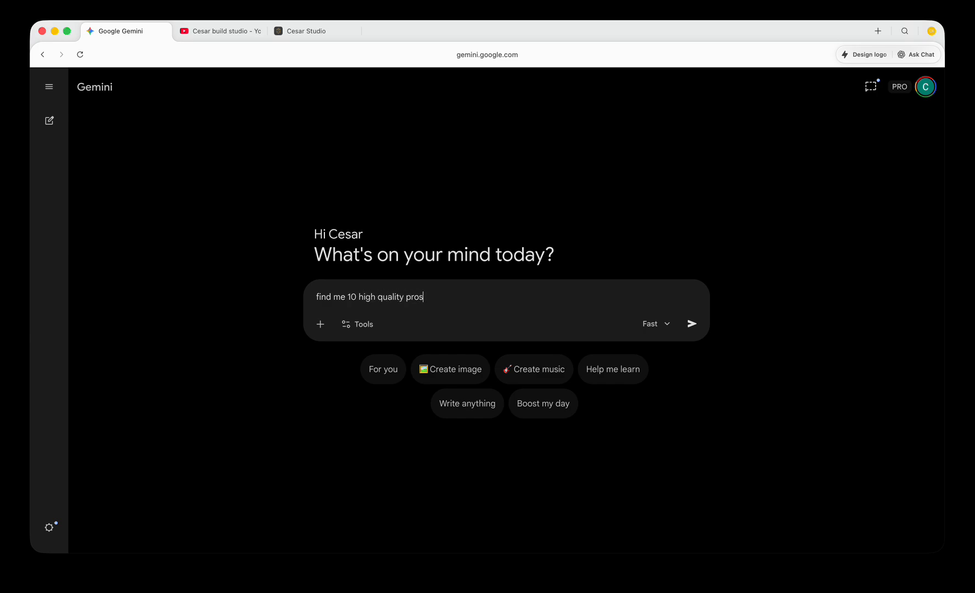
text(pects who a)
text(ave good review)
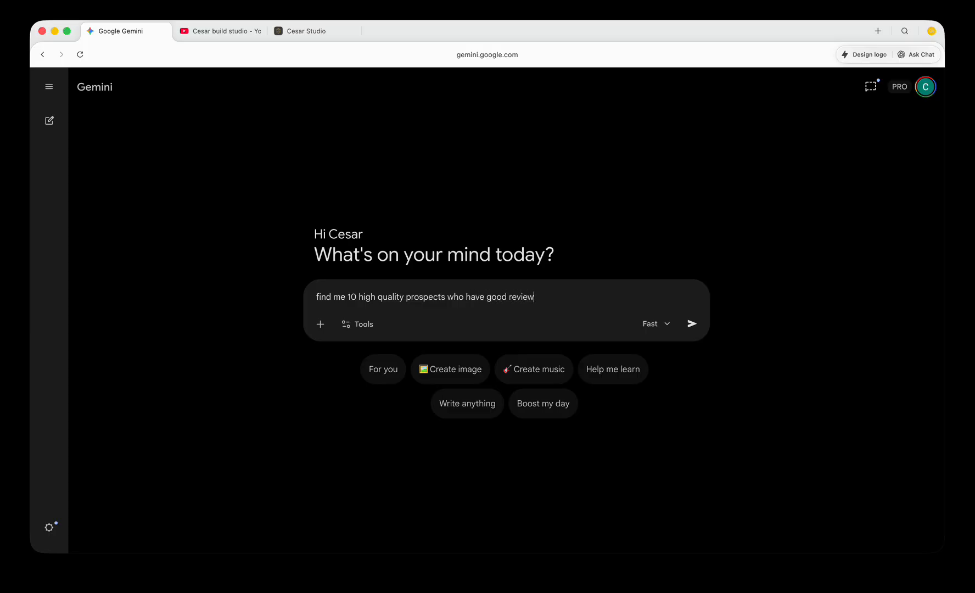
- Extend the prompt to require a weak website or online presence, small to medium US businesses, real prospects, and real numbers and email
text(s but they lack a good webiste or so)
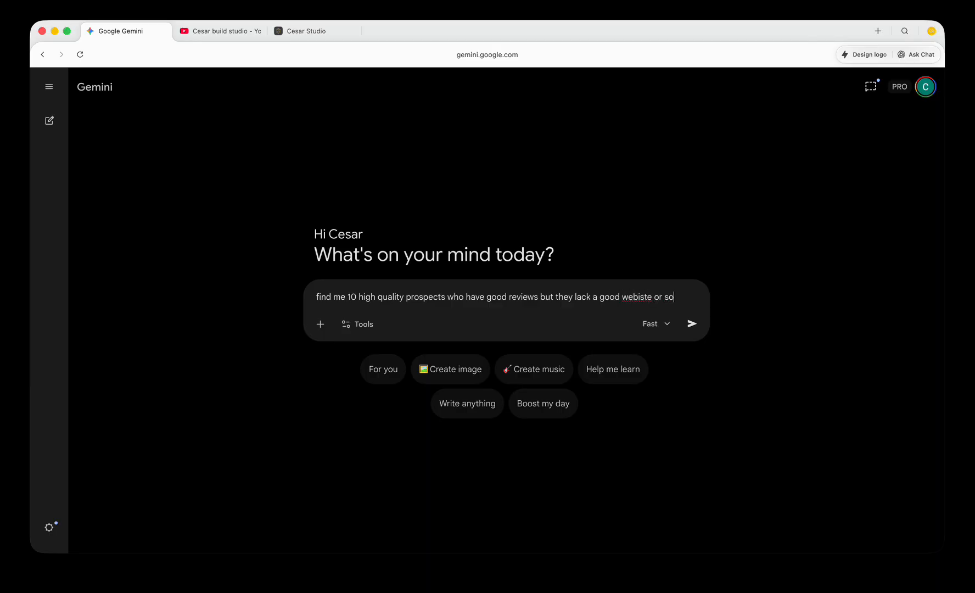
text(cial)
key(BackSpace)
key(BackSpace)
text(online presenc)
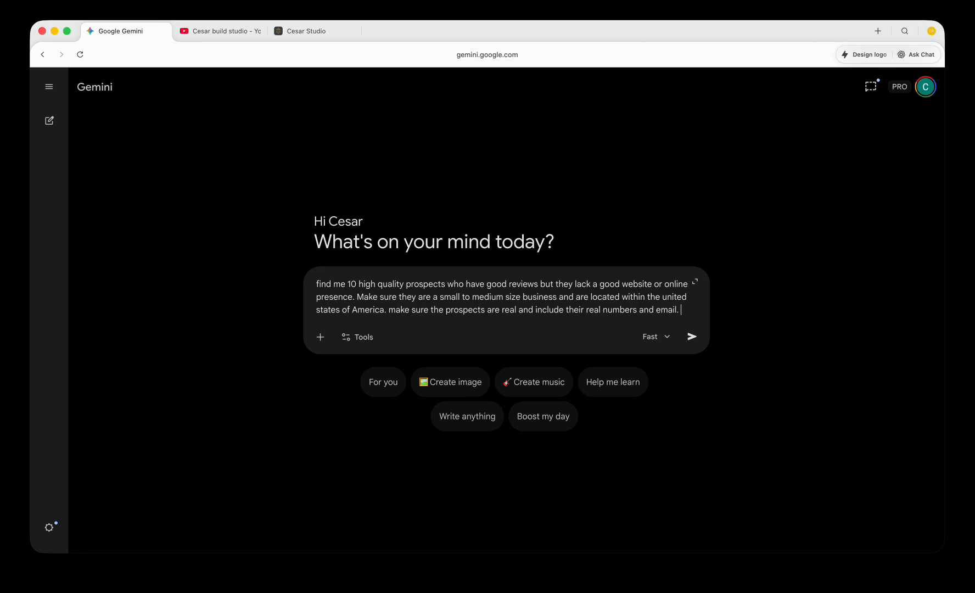
text(cesR-BU)
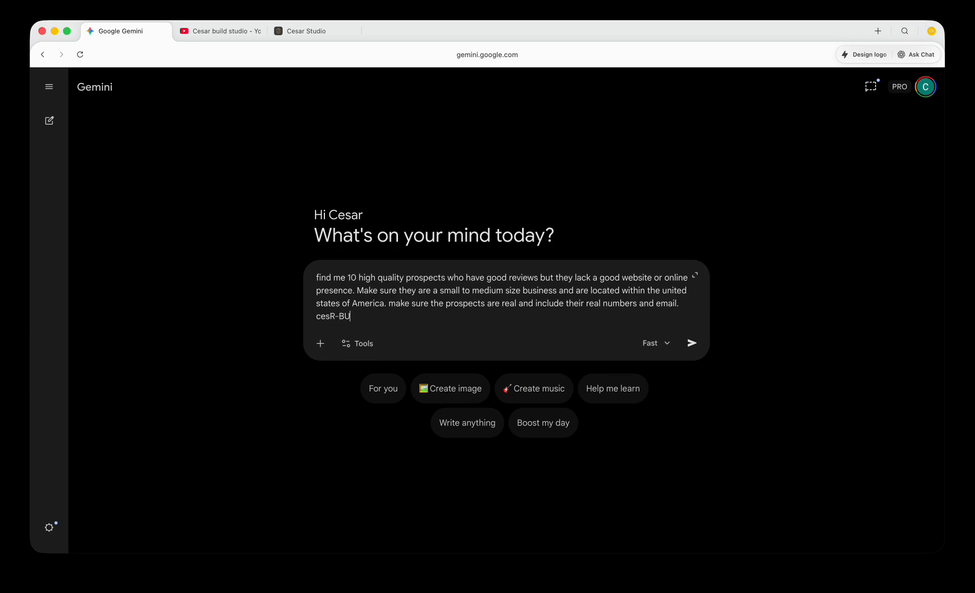
text(ILD-STUDIO.COM)
key(Caps_Lock)
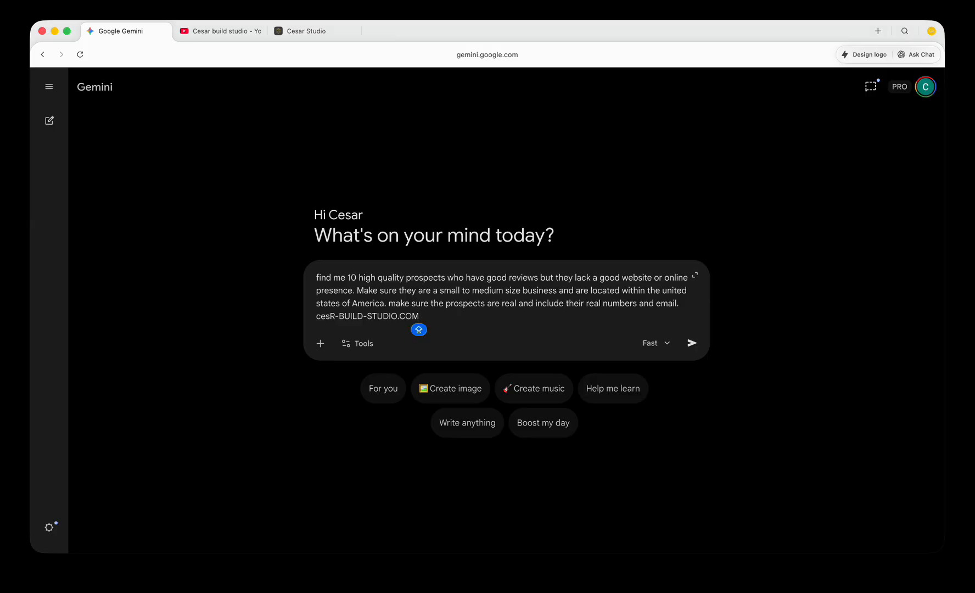
key(BackSpace)
key(BackSpace)
key(BackSpace)
key(BackSpace)
key(BackSpace)
key(BackSpace)
key(BackSpace)
key(BackSpace)
key(BackSpace)
key(BackSpace)
key(BackSpace)
key(BackSpace)
key(BackSpace)
key(BackSpace)
key(BackSpace)
key(BackSpace)
key(BackSpace)
key(BackSpace)
key(BackSpace)
key(BackSpace)
key(BackSpace)
key(BackSpace)
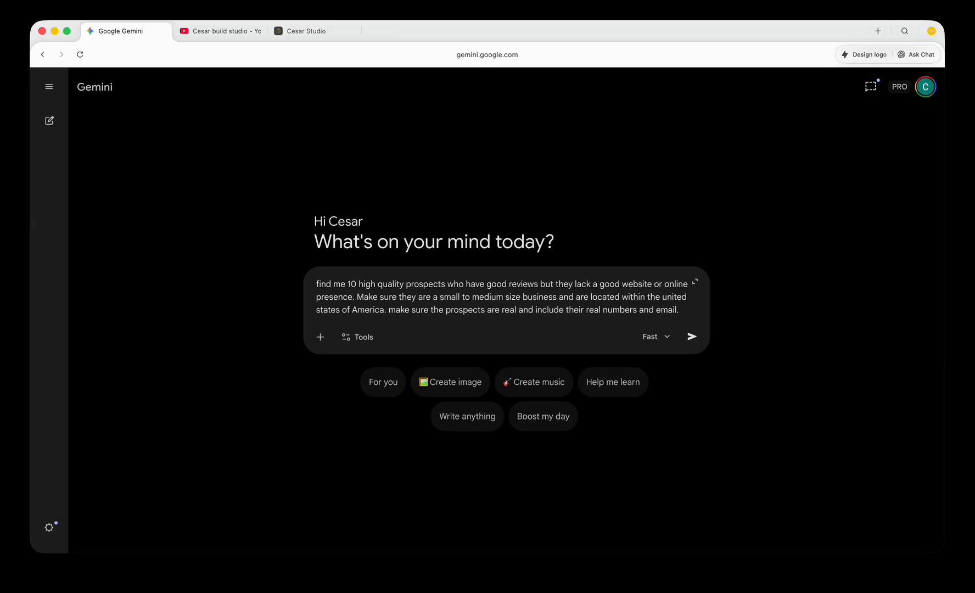
- Add "cesar-build-studio.com use this link to learn about my business" to the prompt and submit it
text(cesar-)
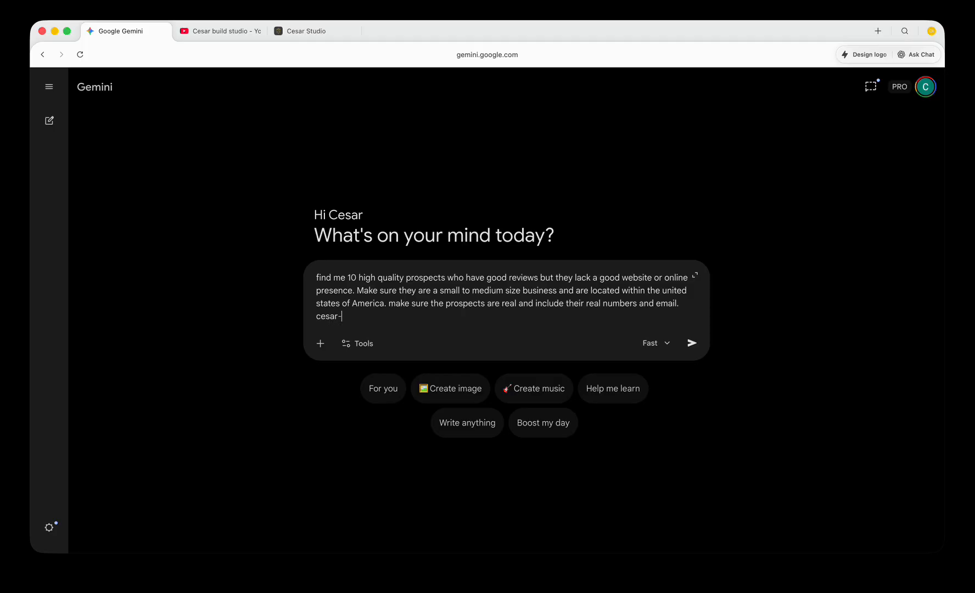
text(build-studio.com use this link to)
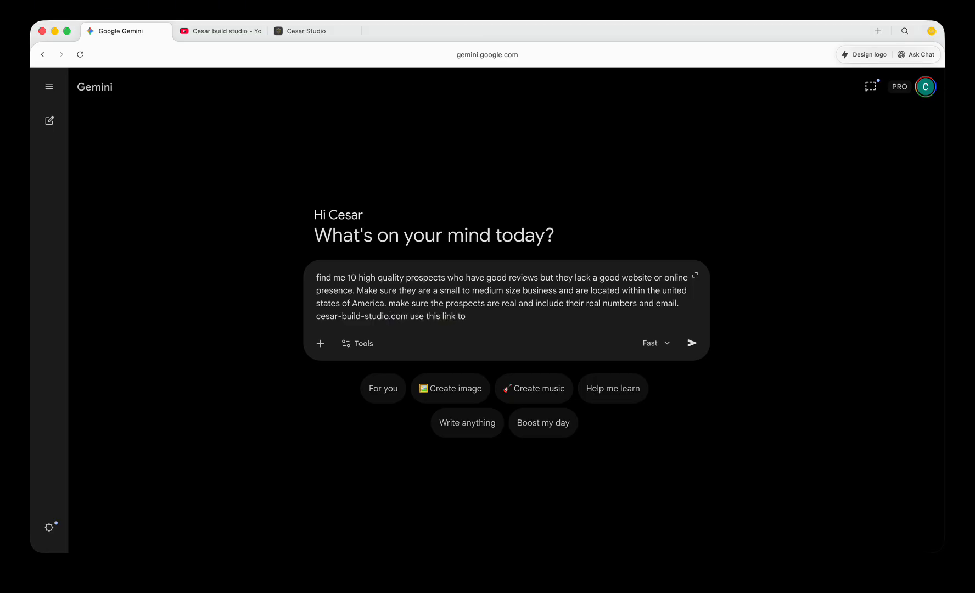
text( learn abuout my buysiness)
key(BackSpace)
key(BackSpace)
key(BackSpace)
click(691, 343)
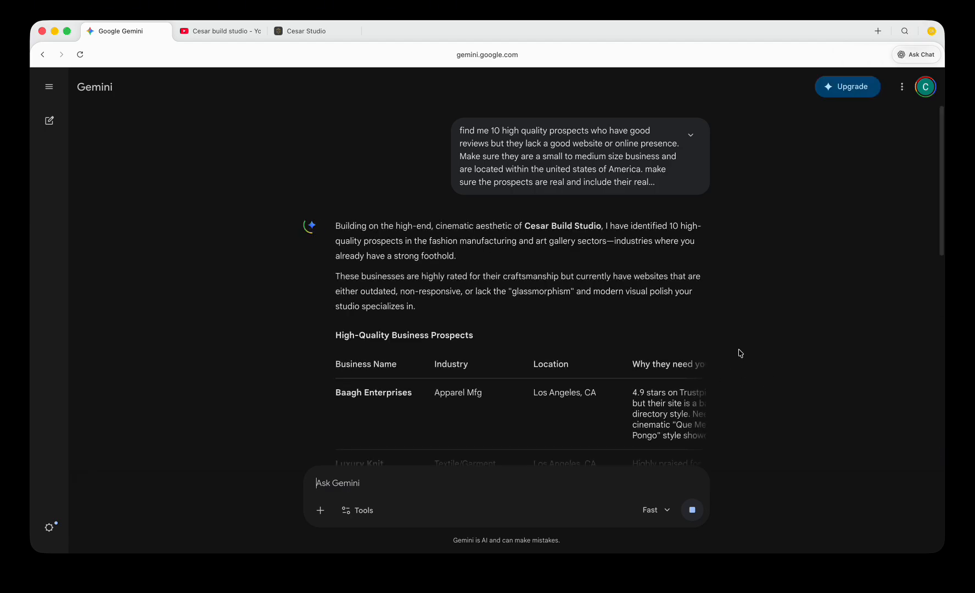
- Examine the generated prospects table, including locations, the reasons each business needs help and the contact info, through to the last row
scroll(737, 350, down, 3)
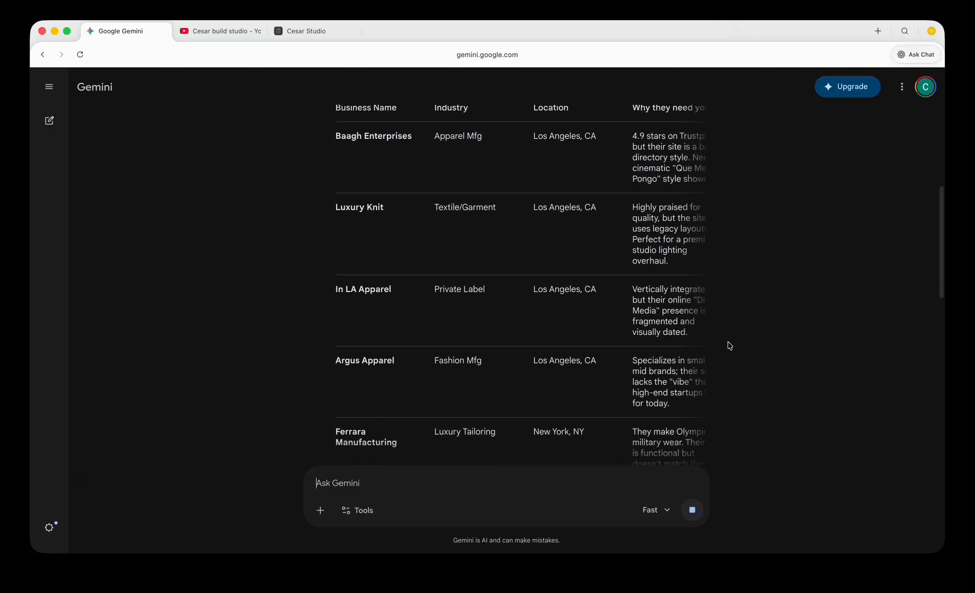
scroll(729, 345, up, 5)
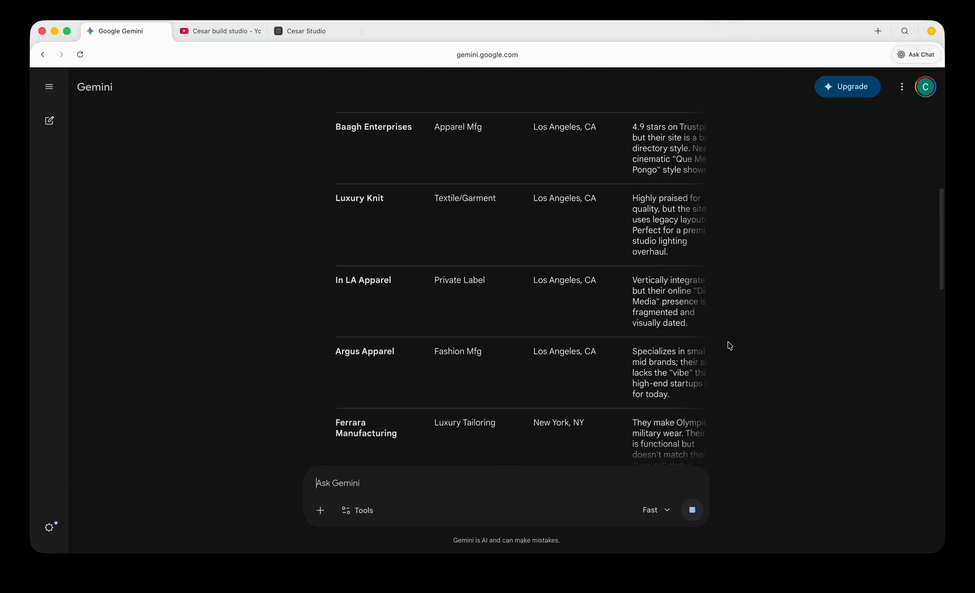
scroll(729, 345, up, 1)
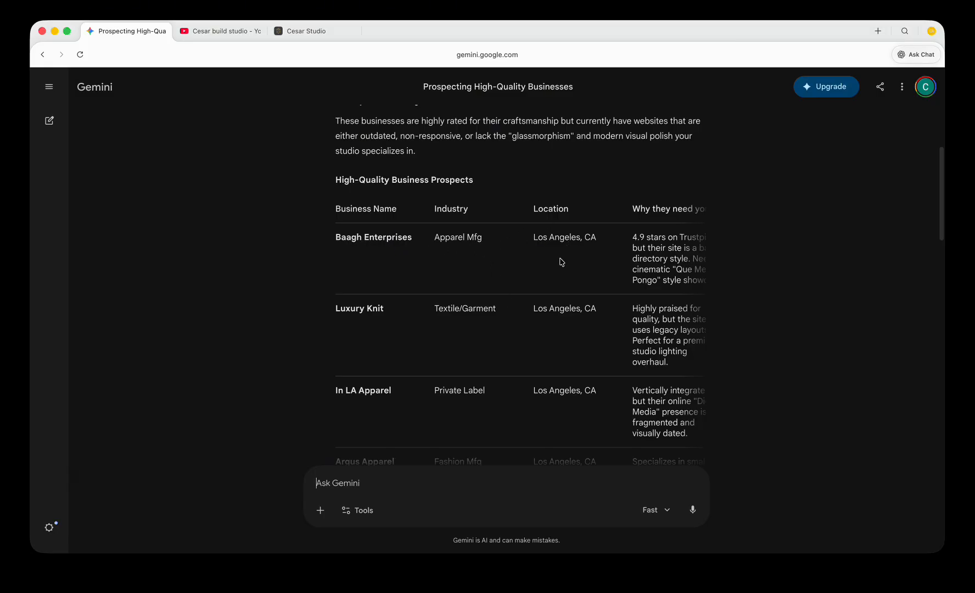
scroll(570, 236, right, 5)
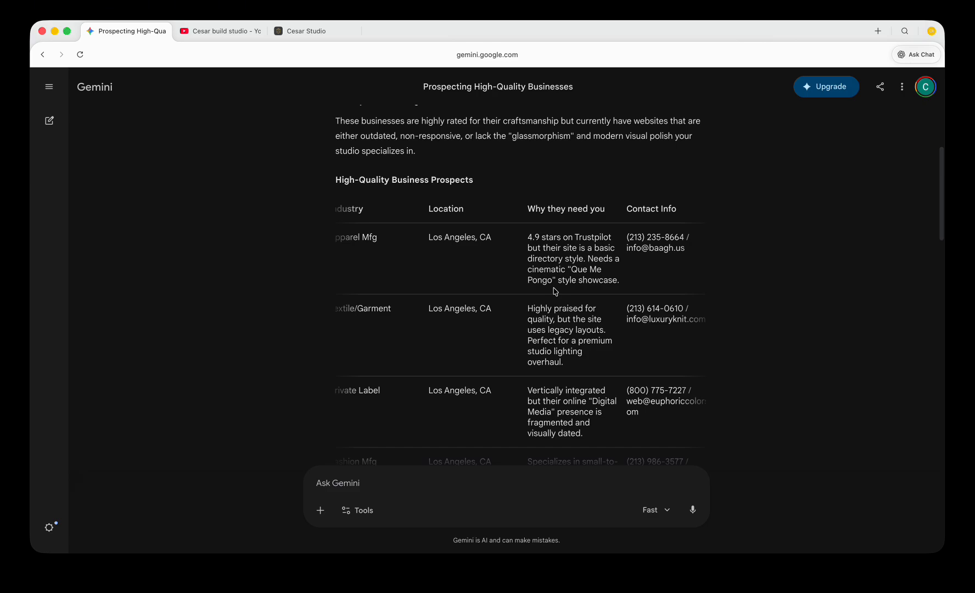
scroll(555, 291, right, 1)
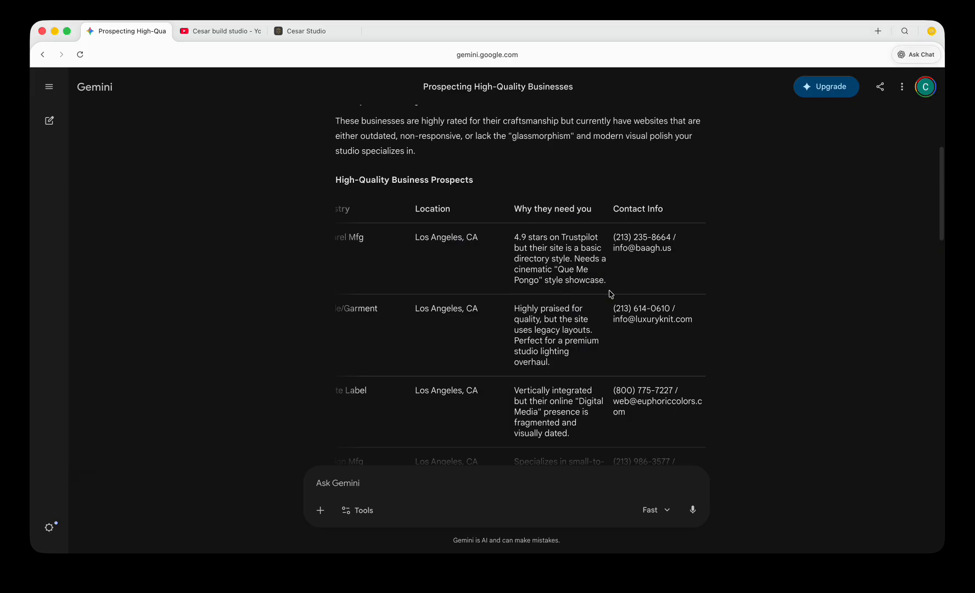
scroll(610, 294, down, 2)
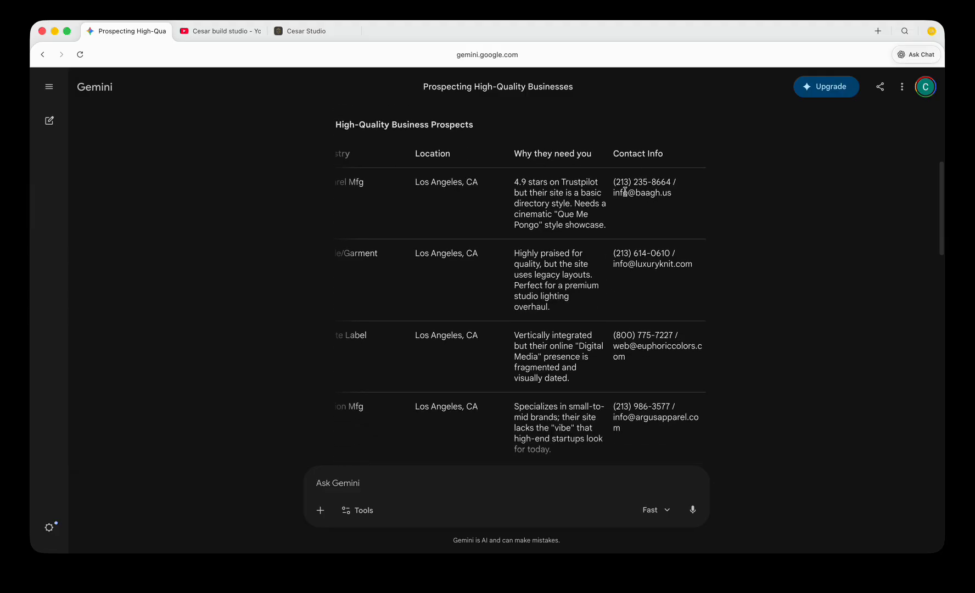
scroll(633, 257, down, 3)
scroll(634, 257, down, 18)
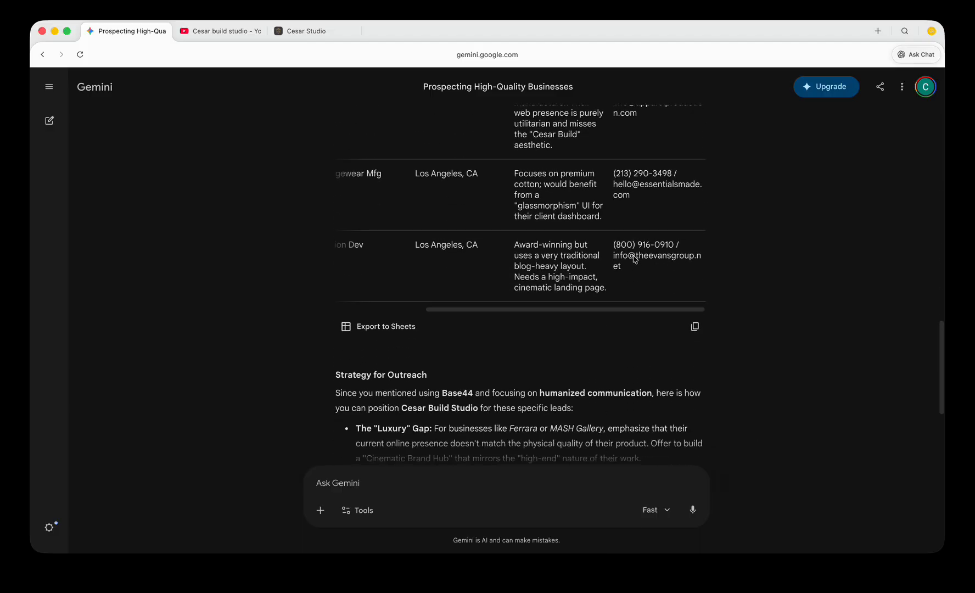
scroll(633, 258, up, 7)
scroll(634, 259, down, 3)
scroll(634, 258, down, 2)
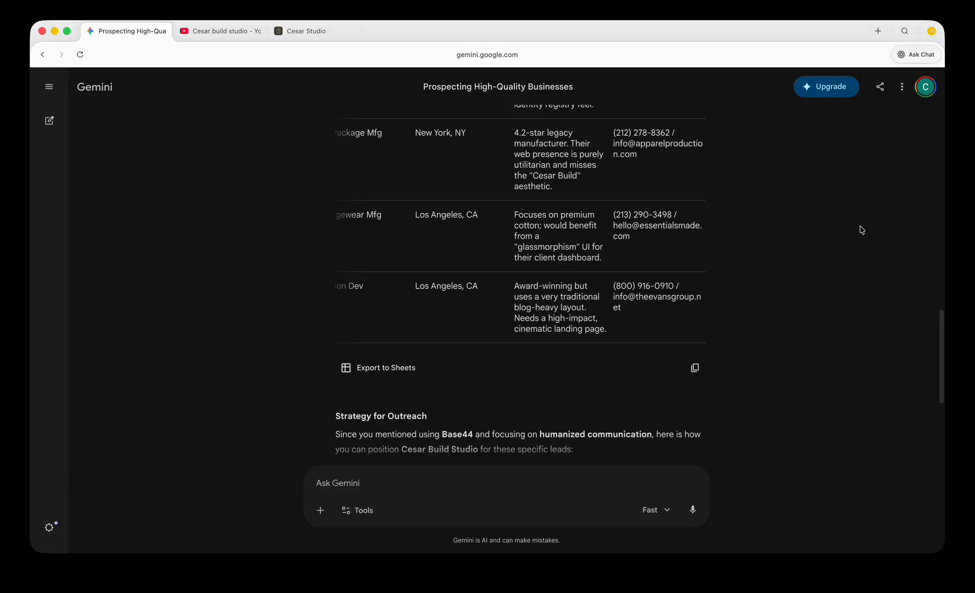
- Export the prospects table to Google Sheets, open the new spreadsheet, and dismiss the feature introduction
click(388, 372)
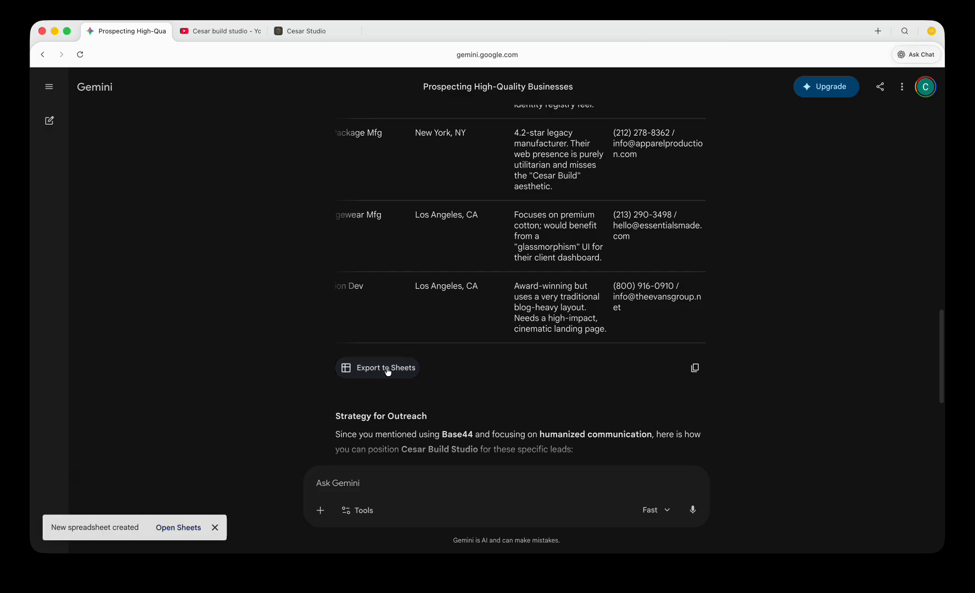
click(188, 527)
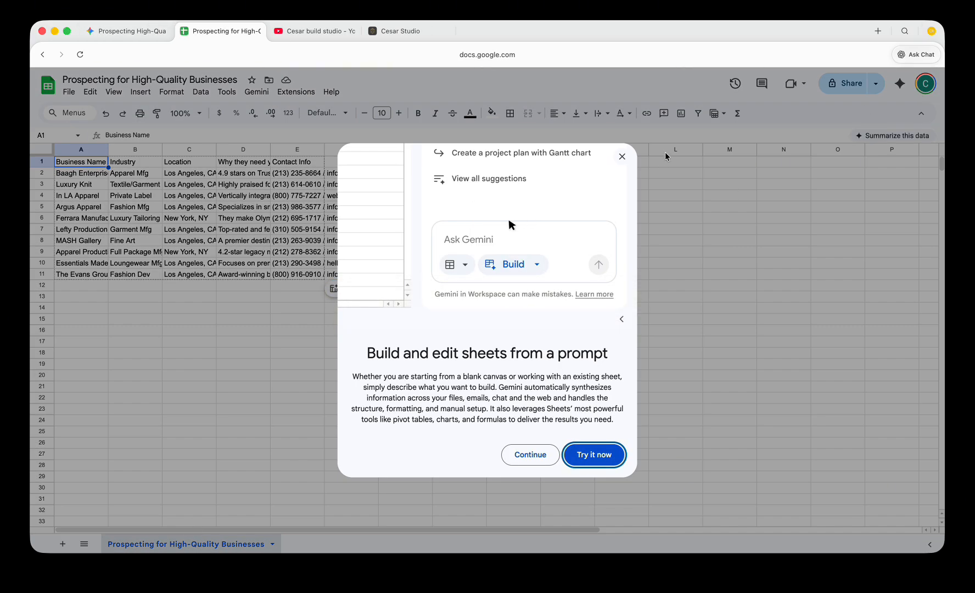
click(622, 157)
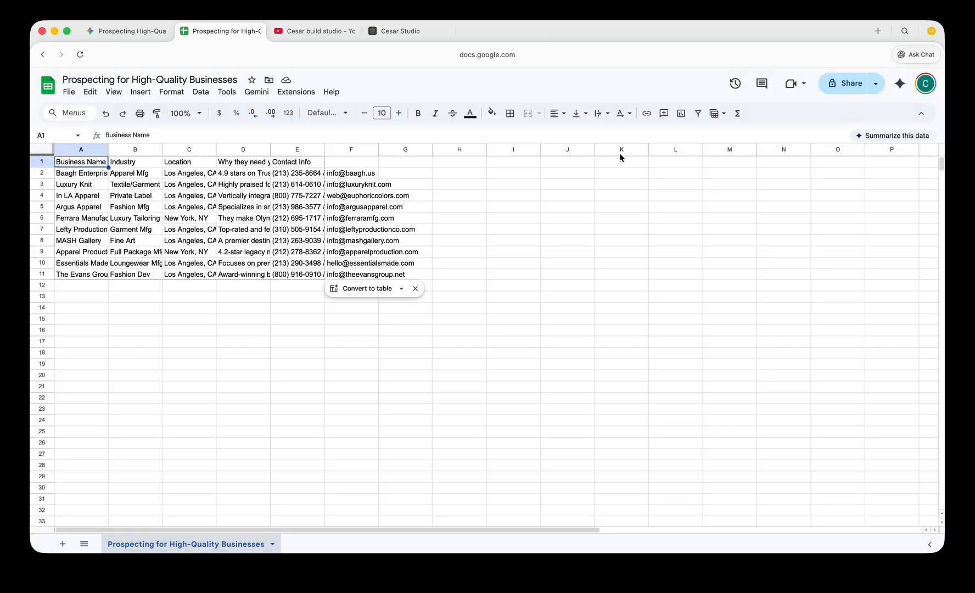
- Inspect the contact info and the full "Why they need you" text for the Baagh Enterprises row
click(924, 86)
click(923, 86)
click(357, 174)
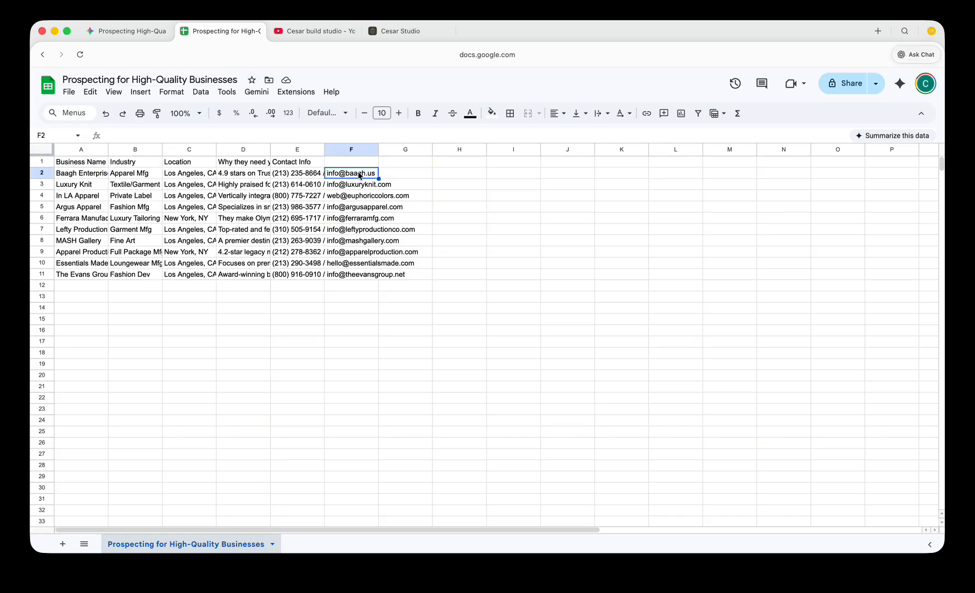
click(288, 176)
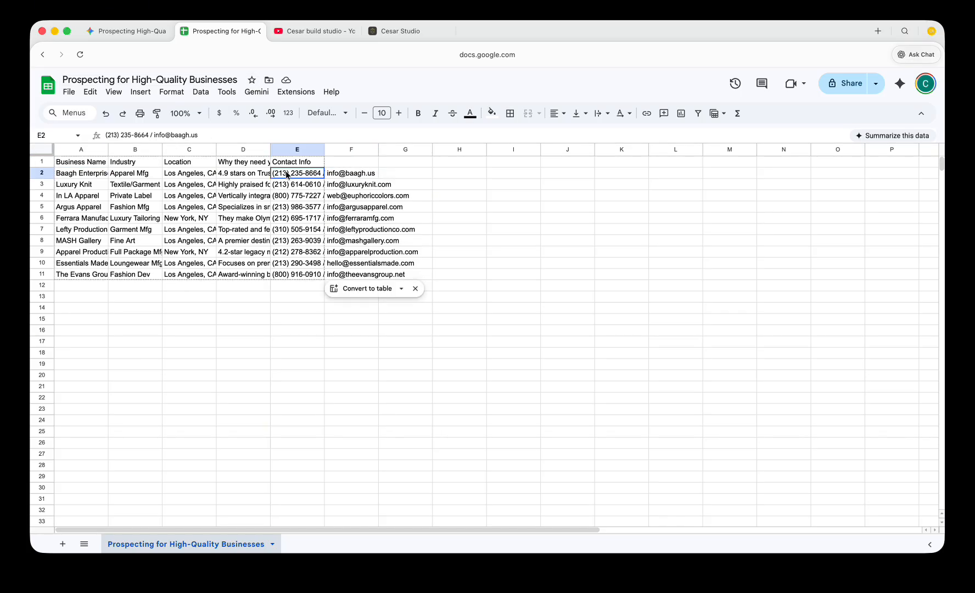
click(253, 174)
double_click(253, 174)
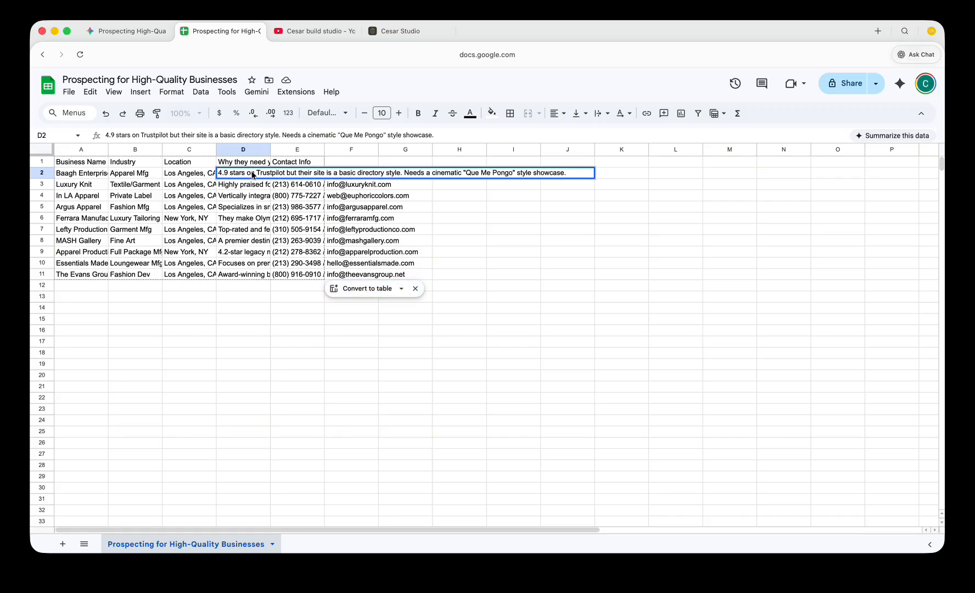
- Inspect the full "Why they need you" text for the Luxury Knit, In LA Apparel and Argus Apparel rows
double_click(242, 186)
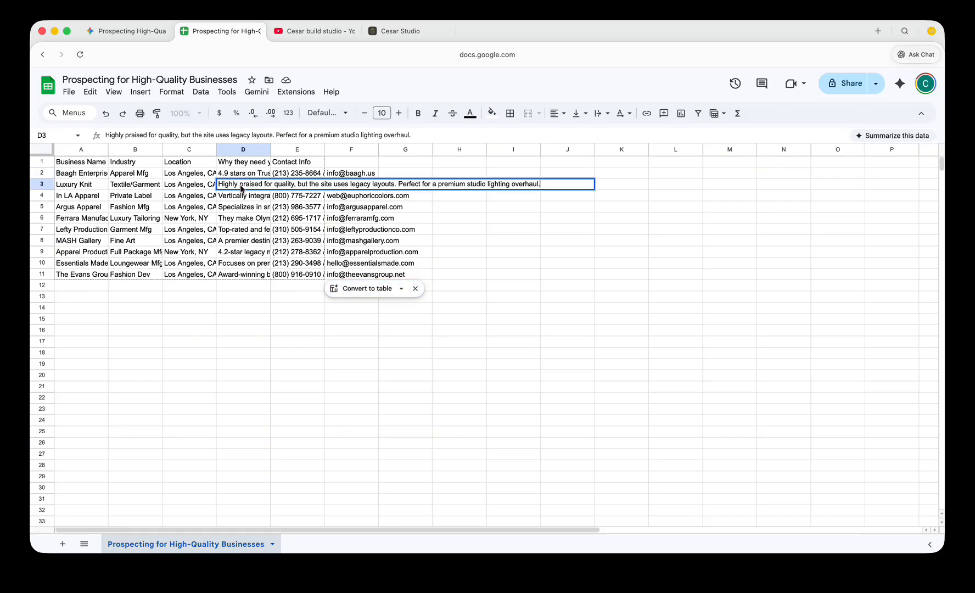
click(244, 197)
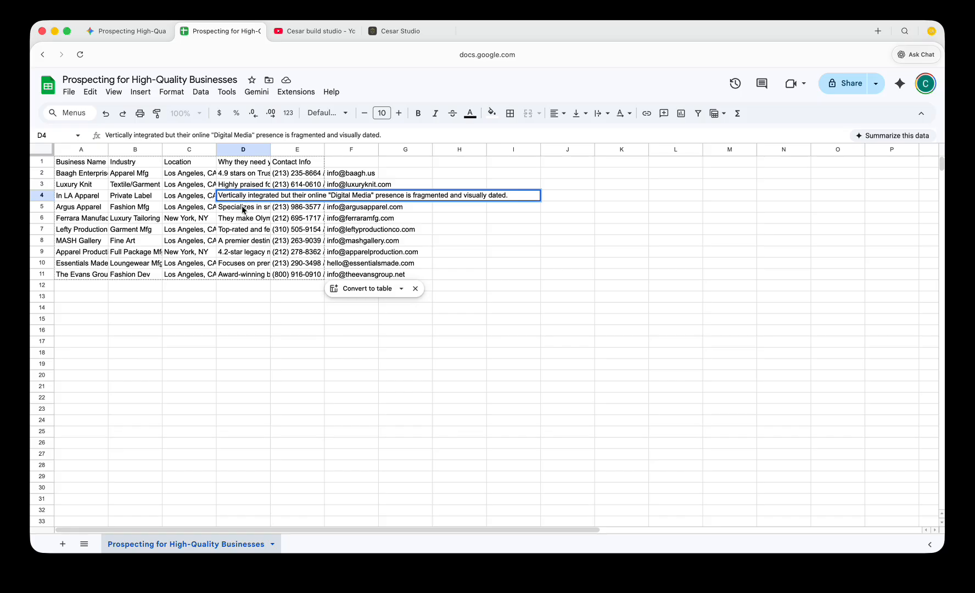
click(242, 209)
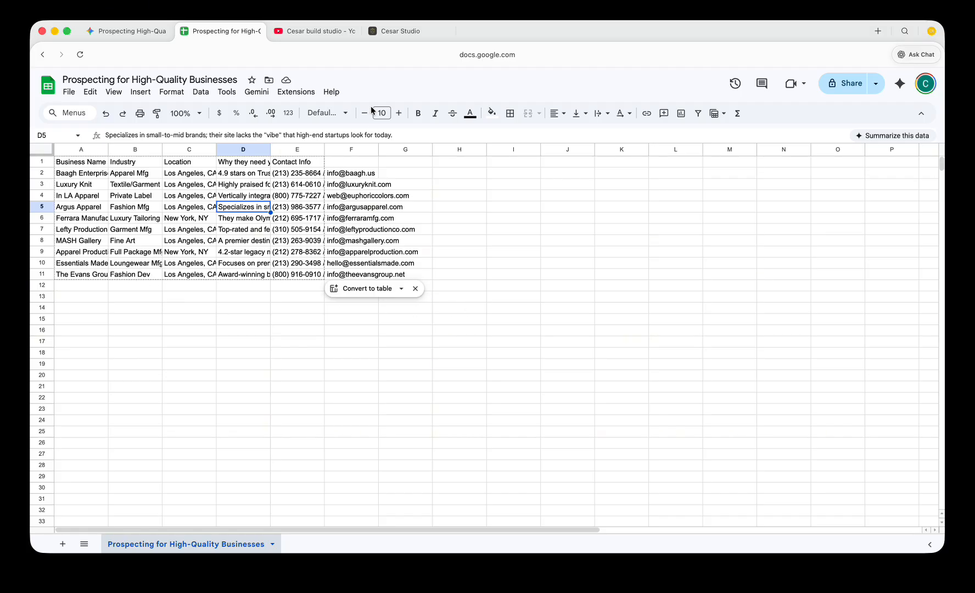
- Switch to the Cesar Build Studio website and review its services and the three-step process from idea to live app
click(323, 30)
click(397, 32)
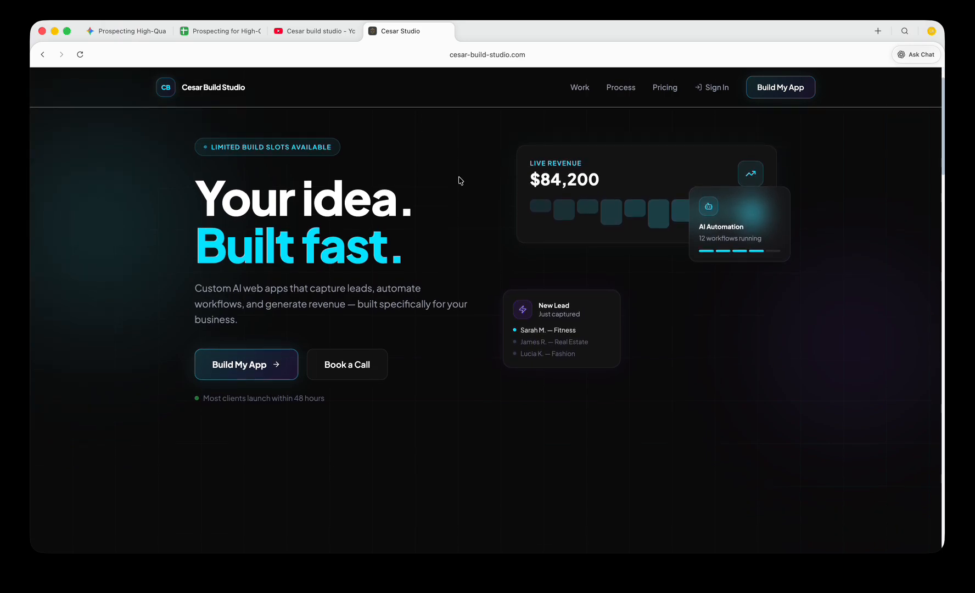
scroll(460, 181, down, 5)
scroll(460, 181, down, 5)
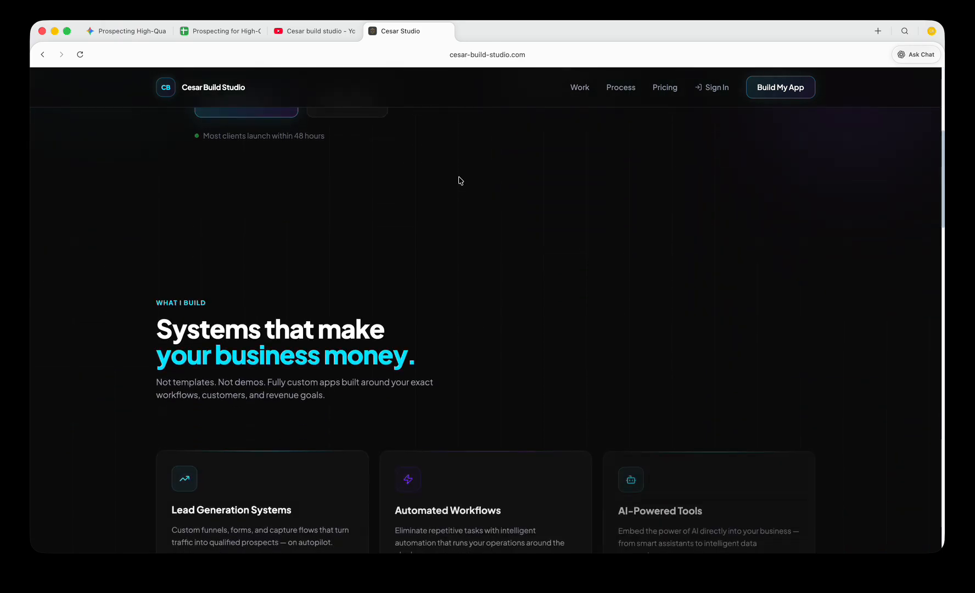
scroll(460, 181, down, 1)
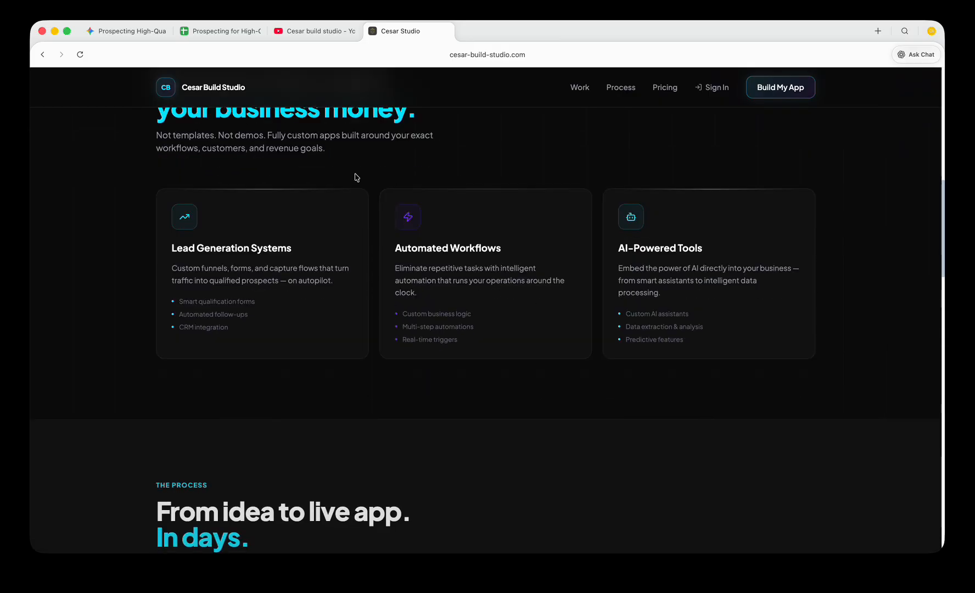
scroll(374, 191, down, 4)
scroll(375, 191, down, 2)
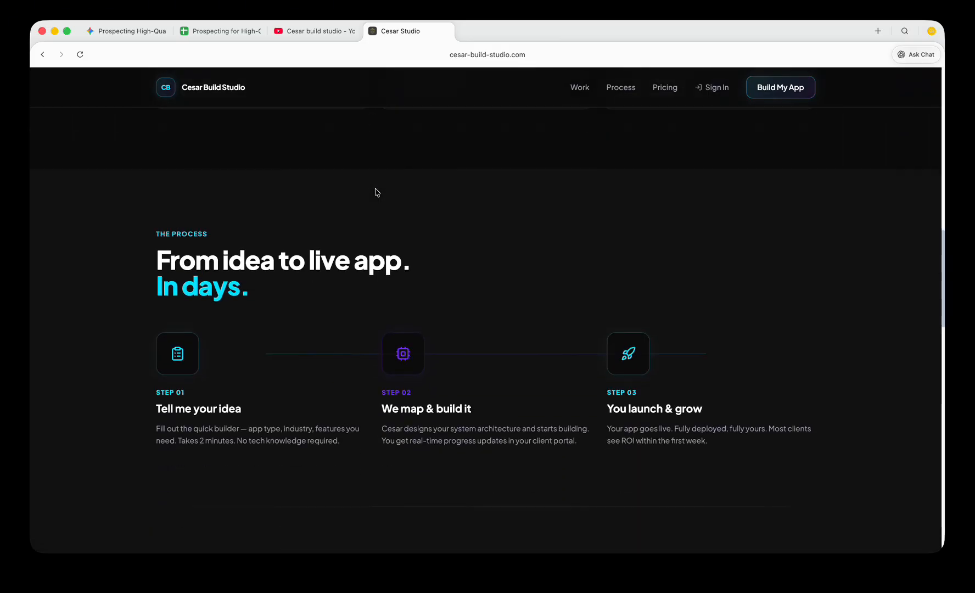
scroll(474, 272, down, 2)
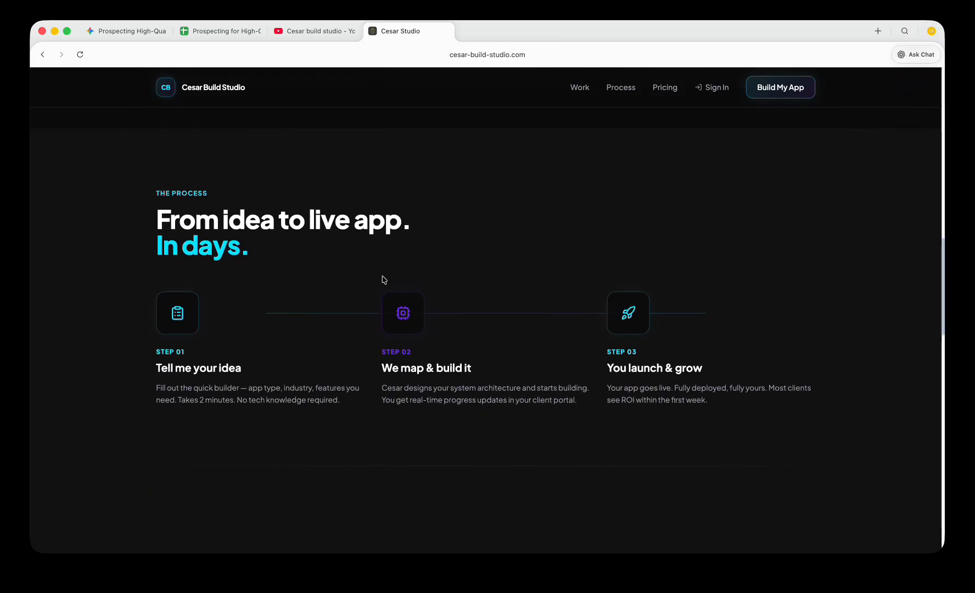
scroll(377, 288, down, 2)
scroll(378, 289, down, 1)
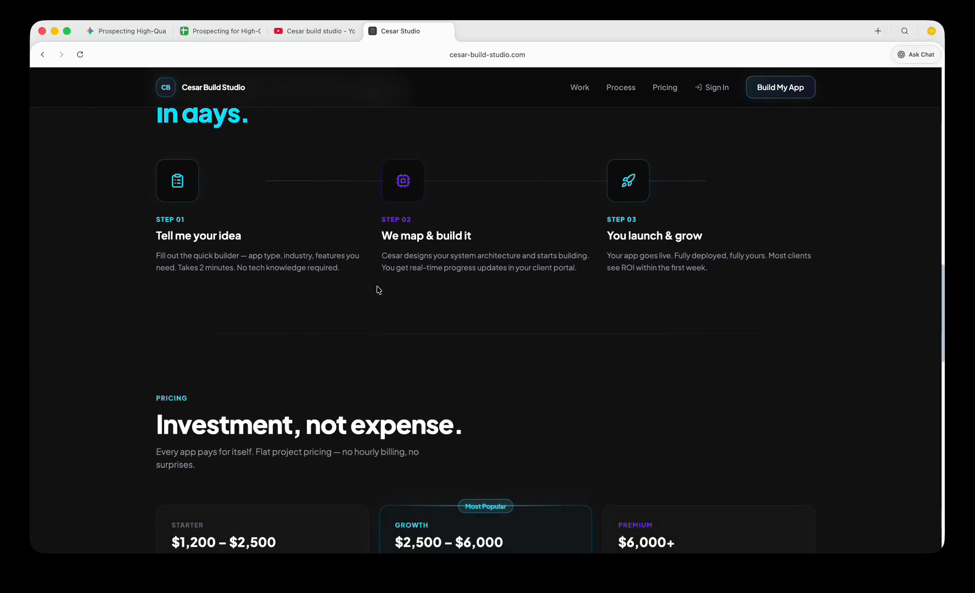
- Examine the Starter, Growth and Premium pricing plans and the reasons clients choose the studio
scroll(604, 309, down, 1)
scroll(620, 310, down, 3)
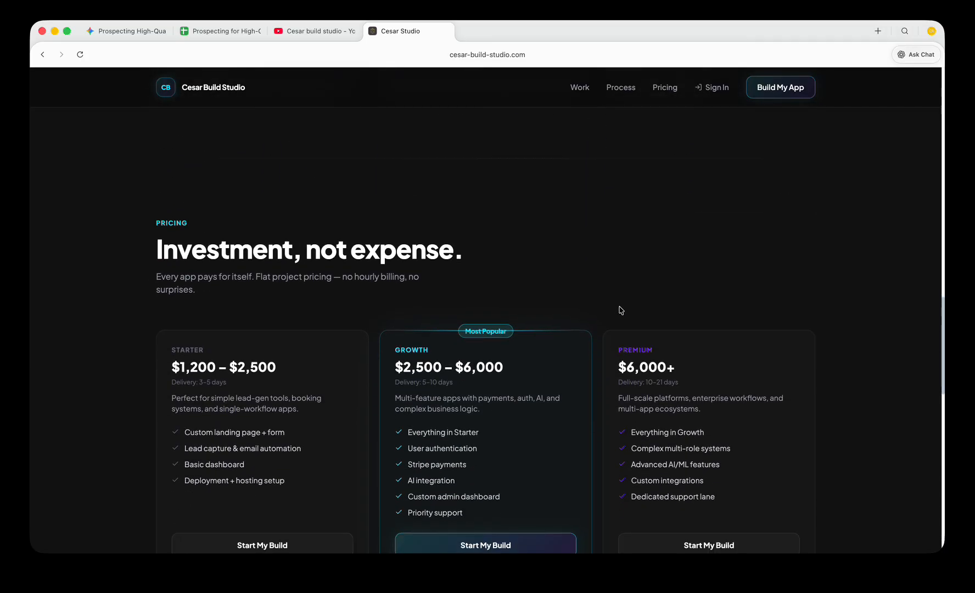
scroll(603, 332, down, 6)
scroll(604, 331, down, 2)
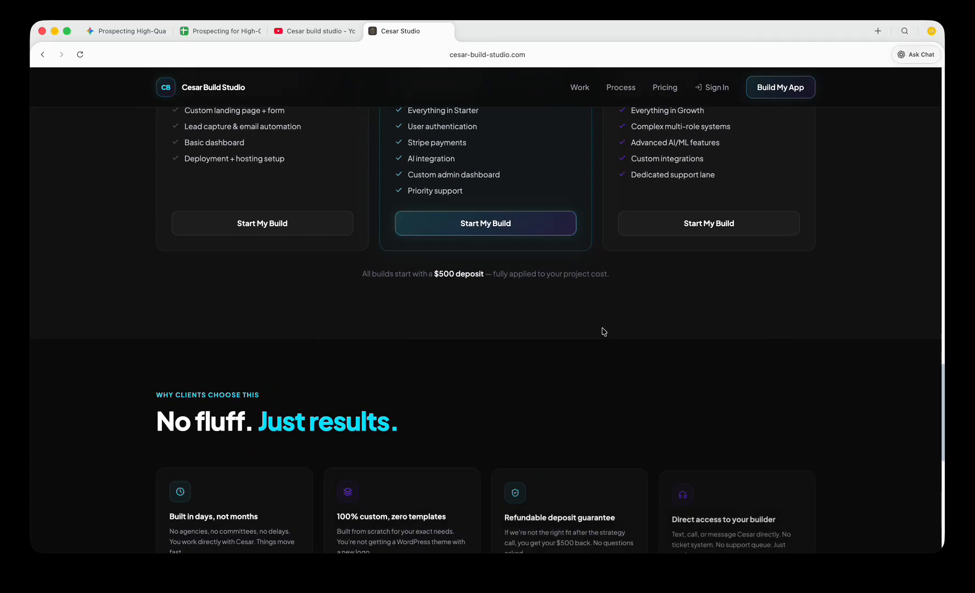
scroll(604, 332, down, 2)
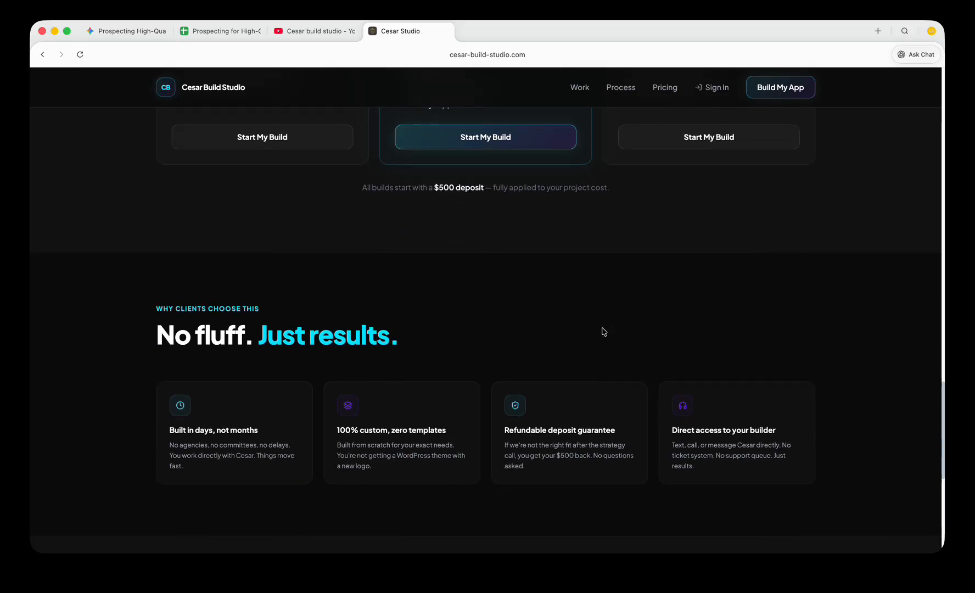
- Open the Build My App questionnaire from the site's hero section, and switch to the Cesar build studio YouTube channel
scroll(604, 332, up, 15)
scroll(604, 332, up, 8)
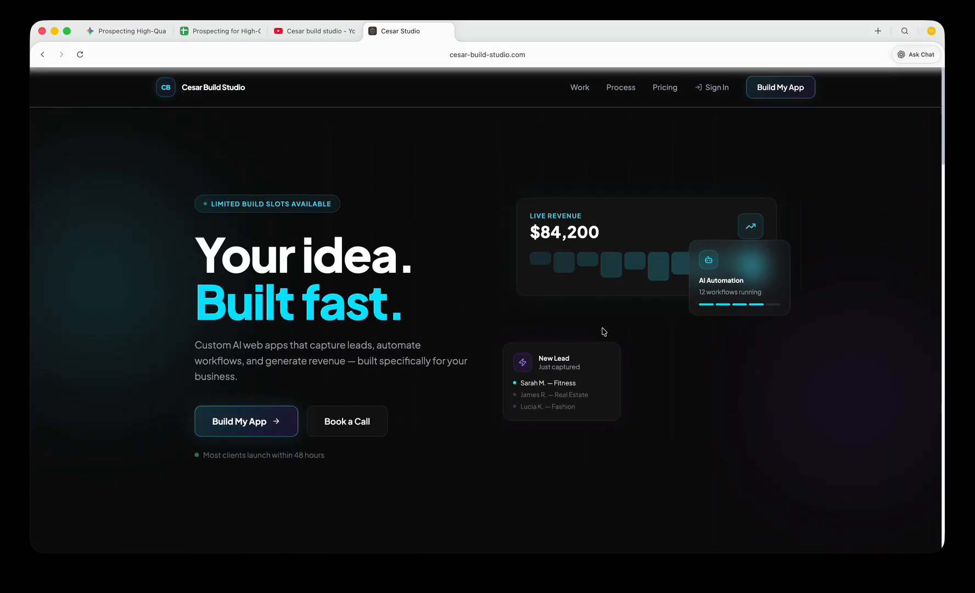
click(239, 421)
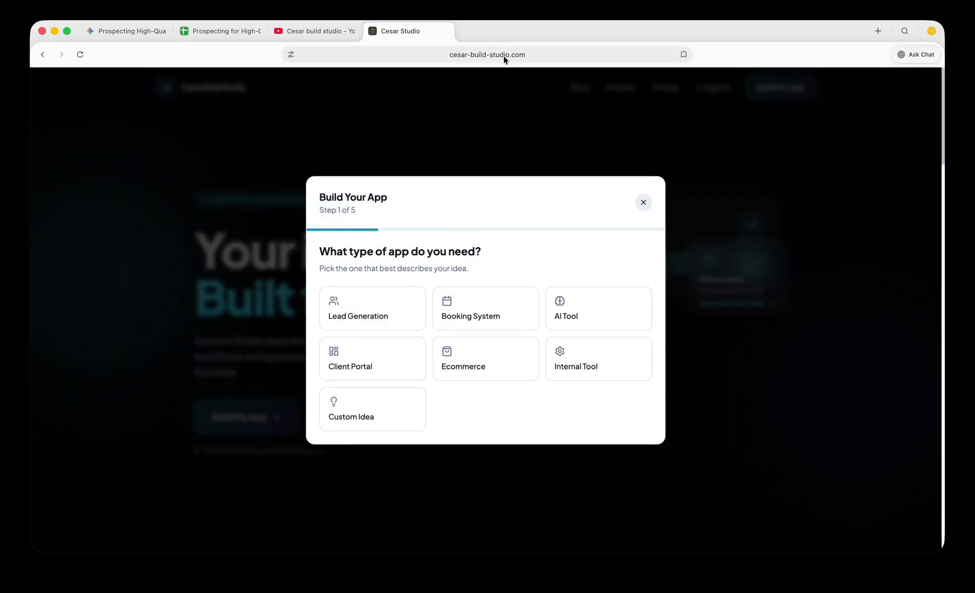
click(300, 31)
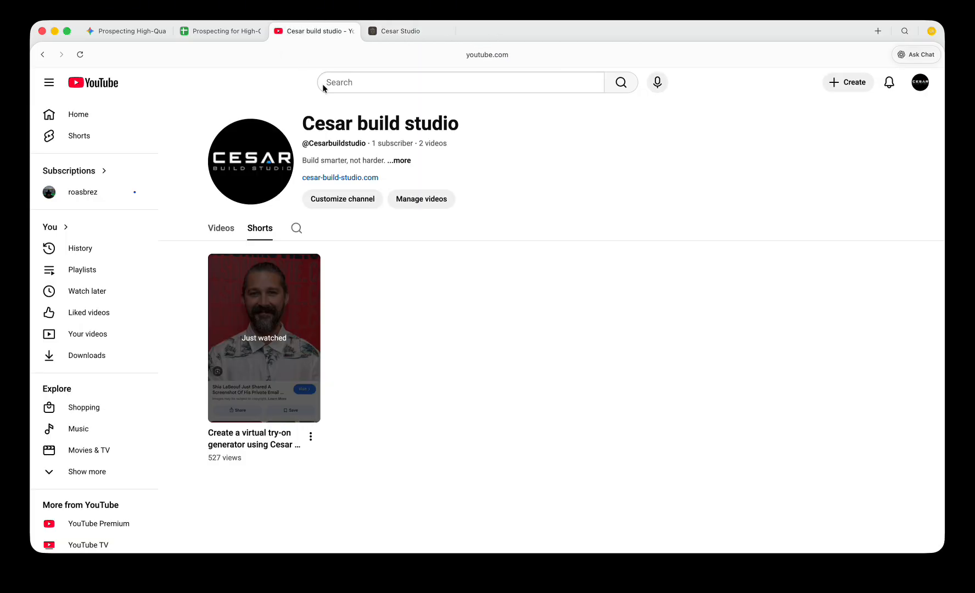